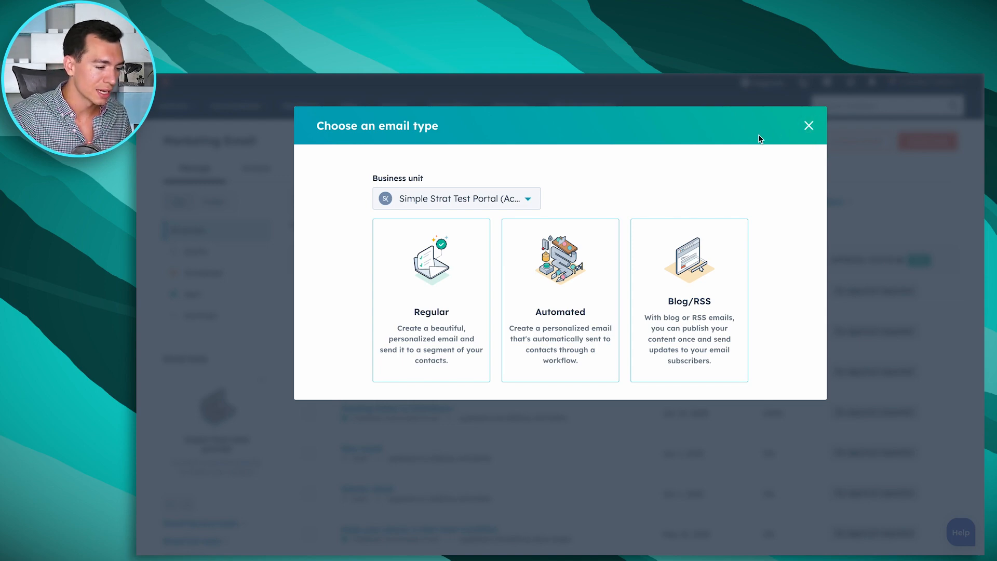
Step: Dismiss the email type chooser and start creating a workflow from scratch
{"action": "left_click", "coordinate": [809, 125]}
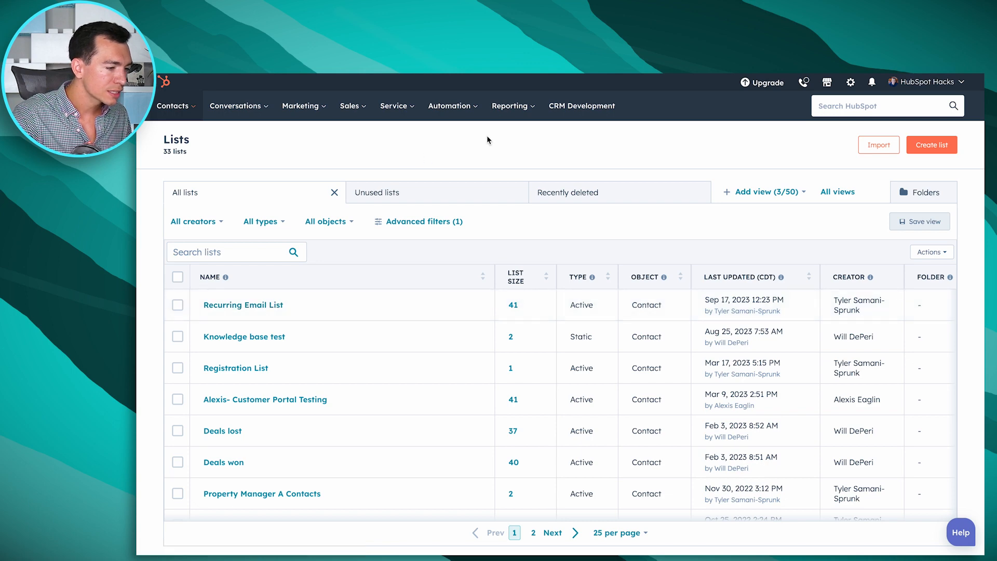
{"action": "left_click", "coordinate": [459, 106]}
{"action": "left_click", "coordinate": [460, 166]}
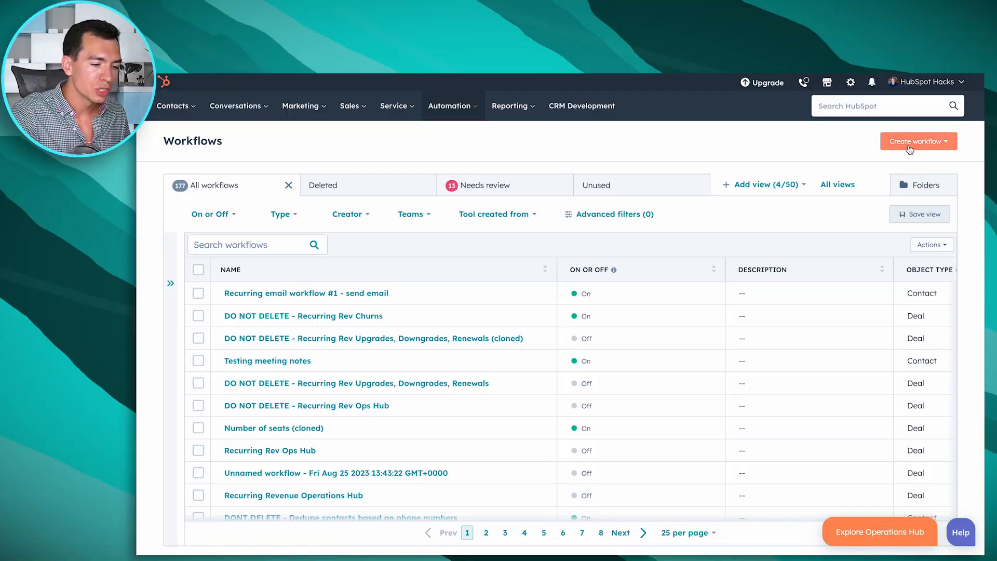
{"action": "left_click", "coordinate": [910, 148]}
{"action": "left_click", "coordinate": [904, 169]}
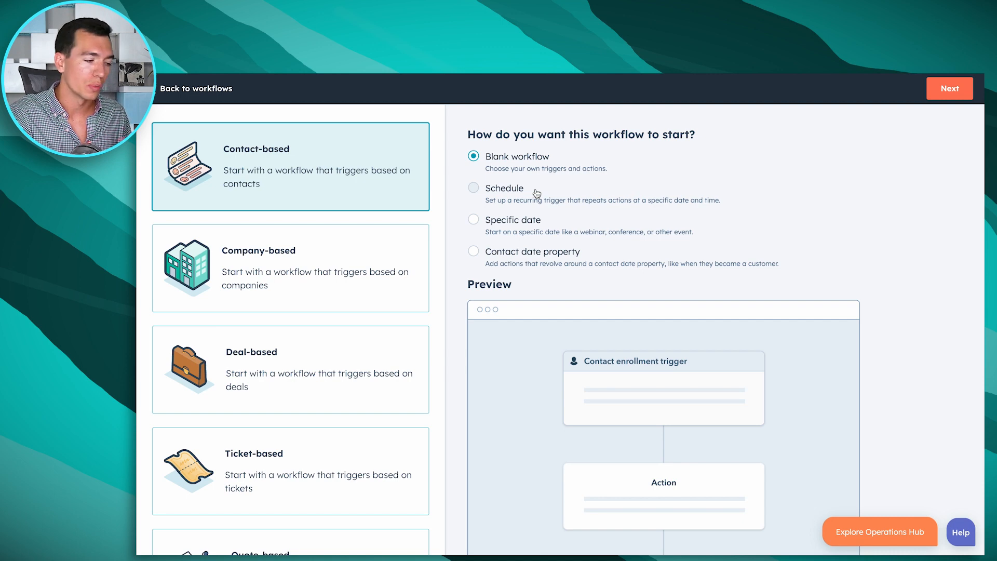
Step: Set the contact-based workflow to start on a weekly schedule, Monday at 8:00 AM EDT, and continue to the editor
{"action": "left_click", "coordinate": [473, 189]}
{"action": "left_click", "coordinate": [566, 240]}
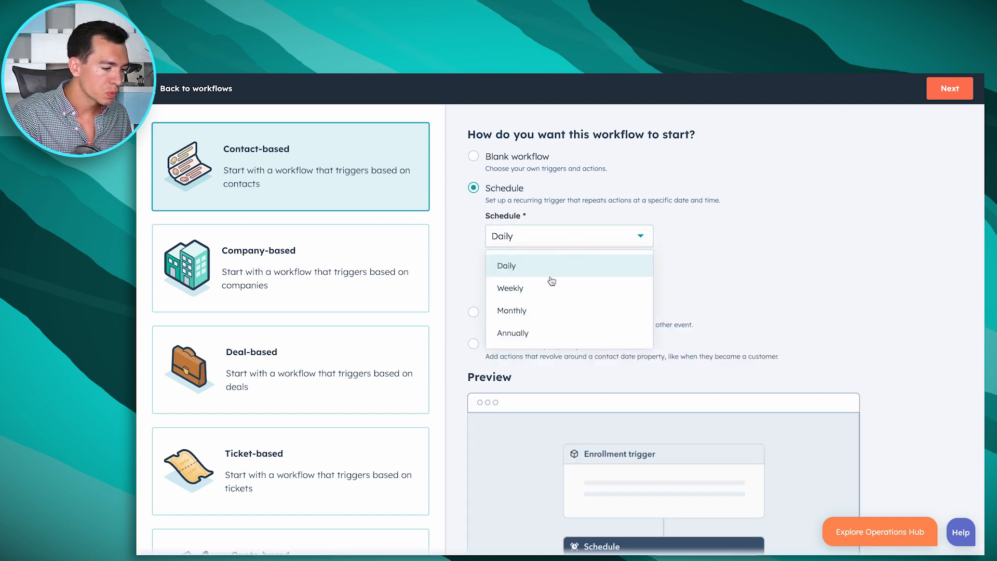
{"action": "left_click", "coordinate": [540, 288]}
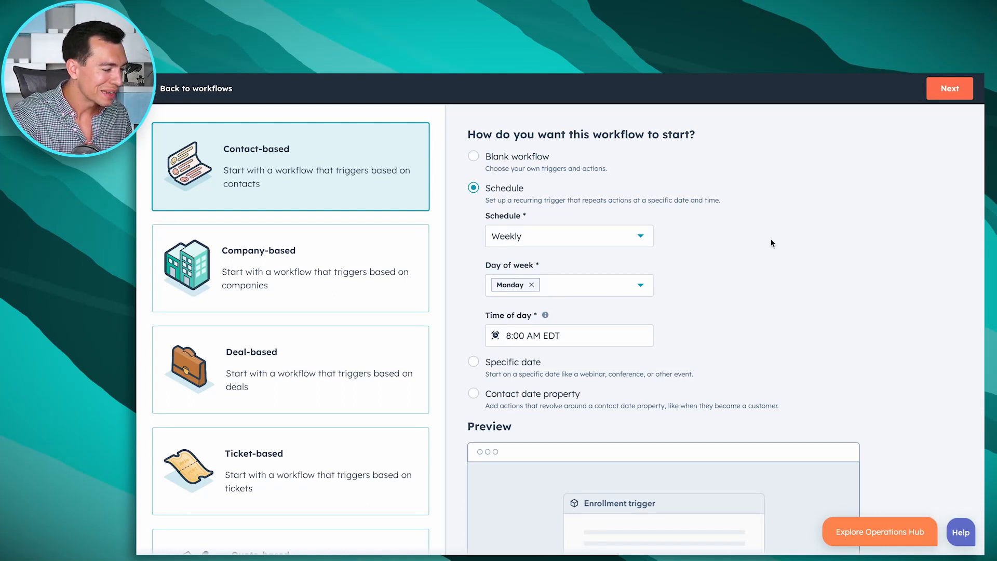
{"action": "left_click", "coordinate": [950, 89]}
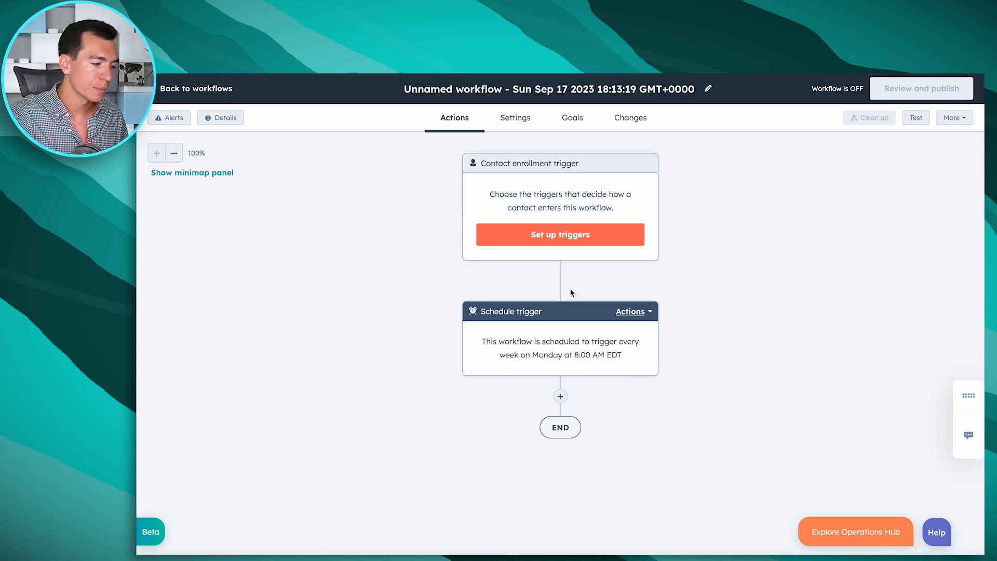
Step: Set the contact enrollment trigger to list membership, is member of Recurring Email List, and save it
{"action": "left_click", "coordinate": [534, 246]}
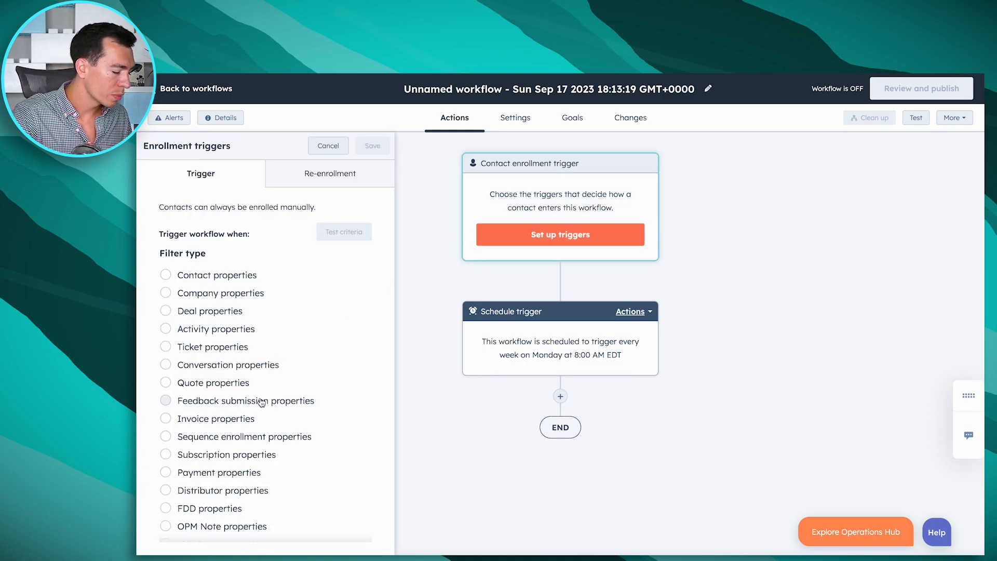
{"action": "scroll", "coordinate": [261, 402], "scroll_direction": "down", "scroll_amount": 10}
{"action": "scroll", "coordinate": [261, 402], "scroll_direction": "down", "scroll_amount": 1}
{"action": "left_click", "coordinate": [203, 480]}
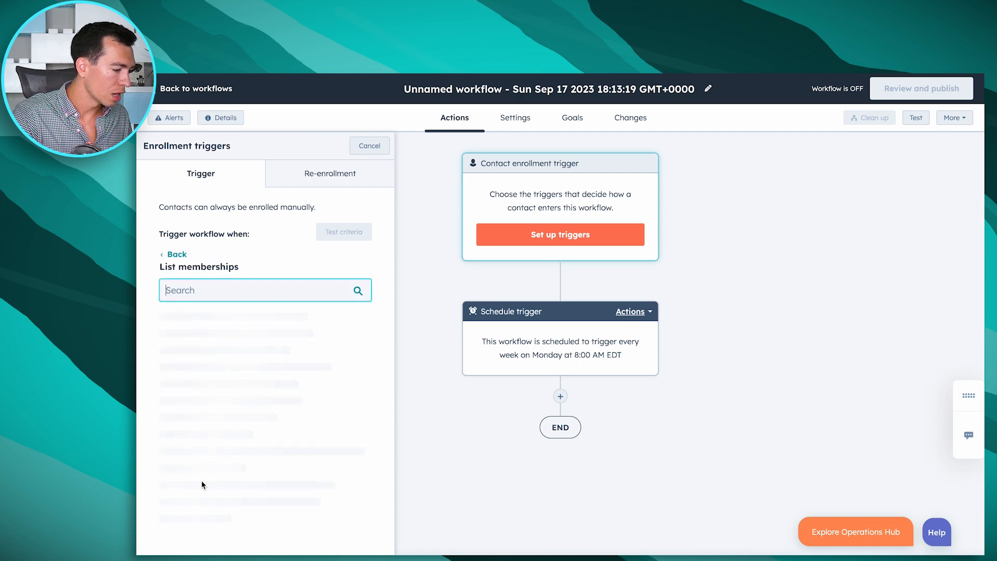
{"action": "type", "text": "recu"}
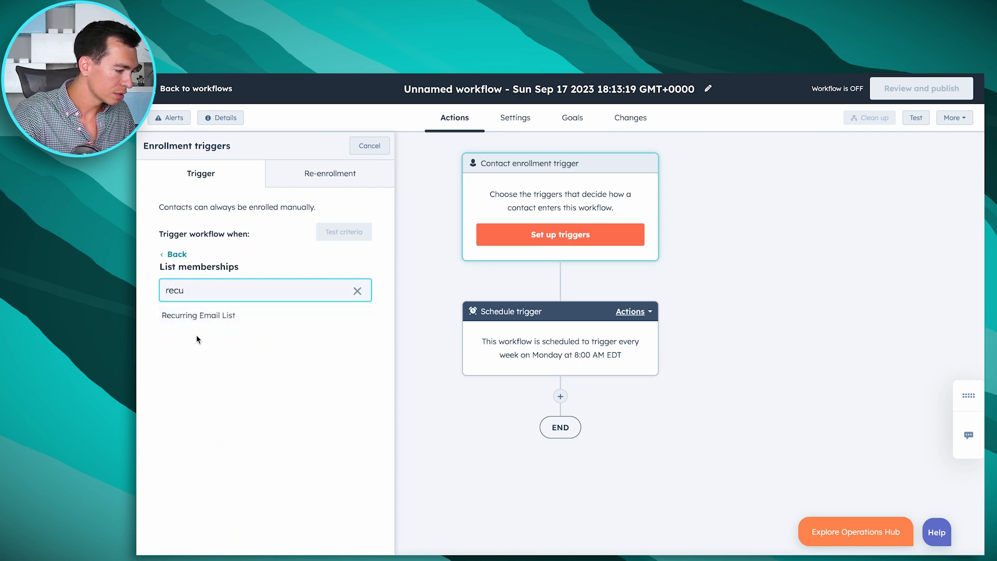
{"action": "left_click", "coordinate": [208, 316]}
{"action": "left_click", "coordinate": [195, 345]}
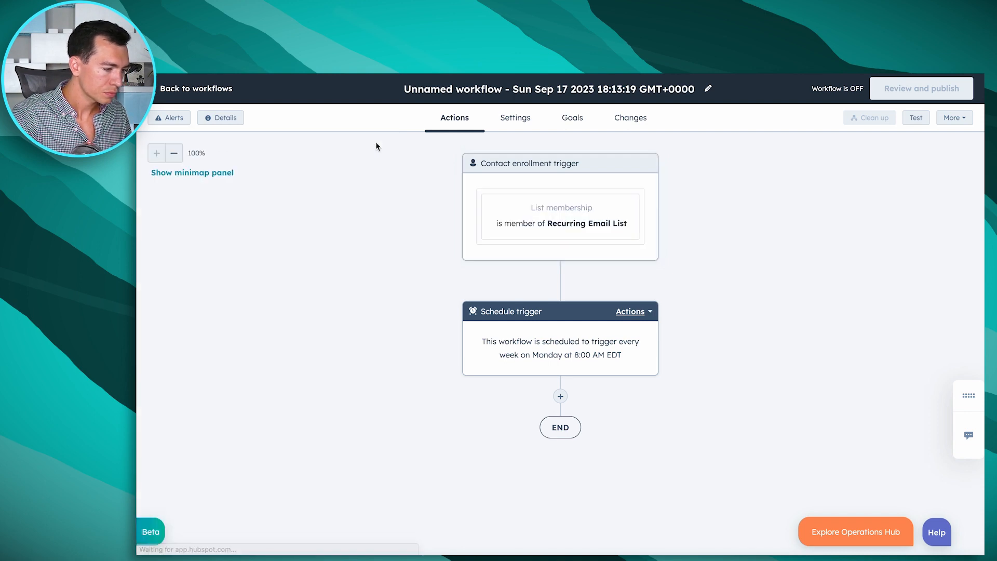
Step: Add a Send email action after the schedule trigger using the automated email "recurring email"
{"action": "left_click", "coordinate": [561, 396]}
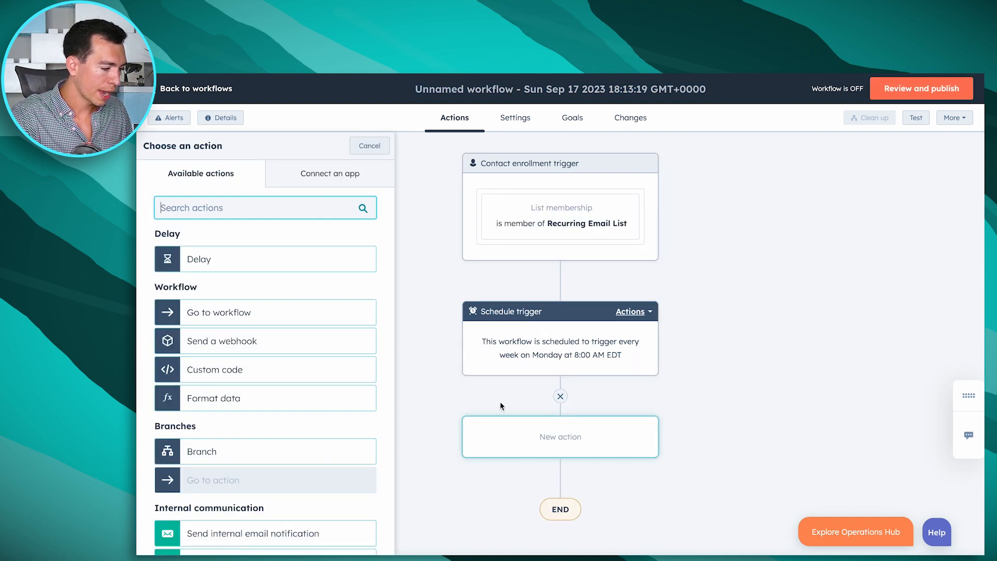
{"action": "scroll", "coordinate": [234, 401], "scroll_direction": "down", "scroll_amount": 5}
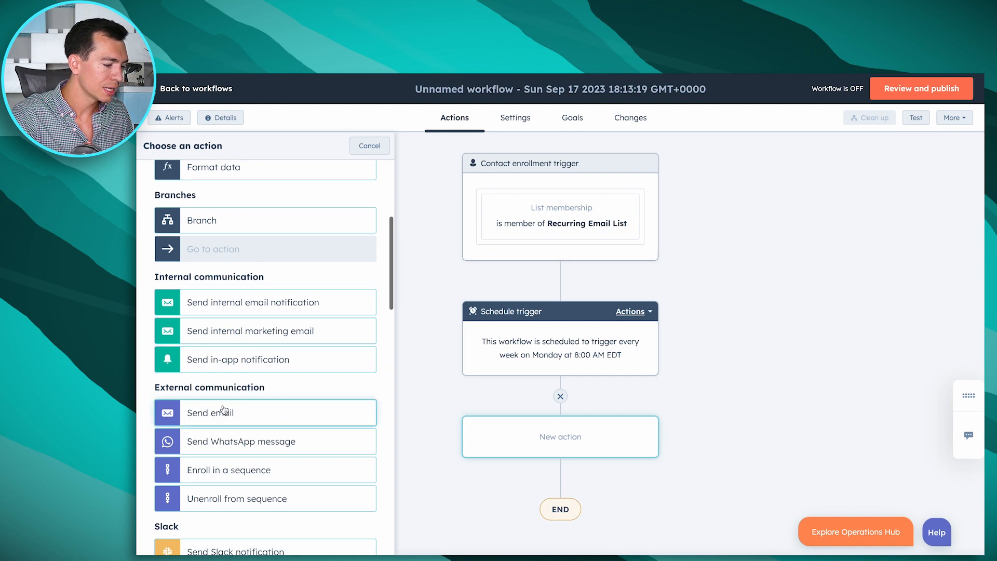
{"action": "left_click", "coordinate": [226, 412]}
{"action": "left_click", "coordinate": [265, 225]}
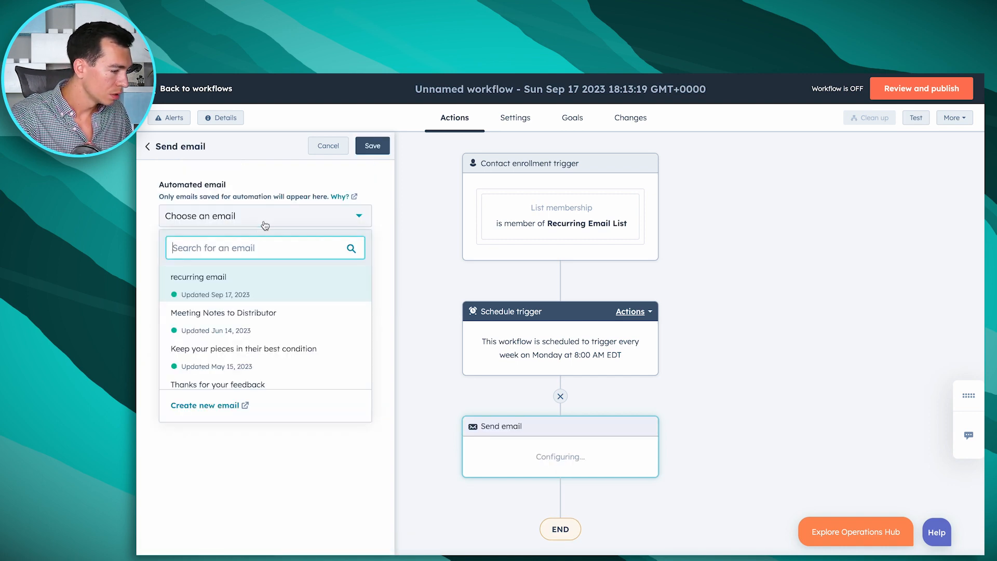
{"action": "left_click", "coordinate": [216, 278]}
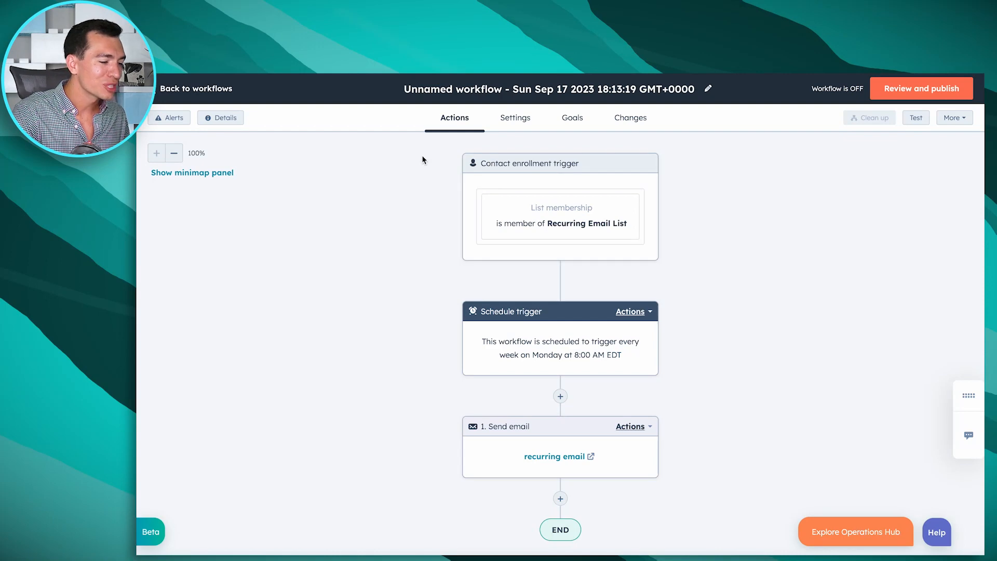
Step: Leave the workflow editor and start a new contact property in the account's property settings
{"action": "left_click", "coordinate": [215, 90]}
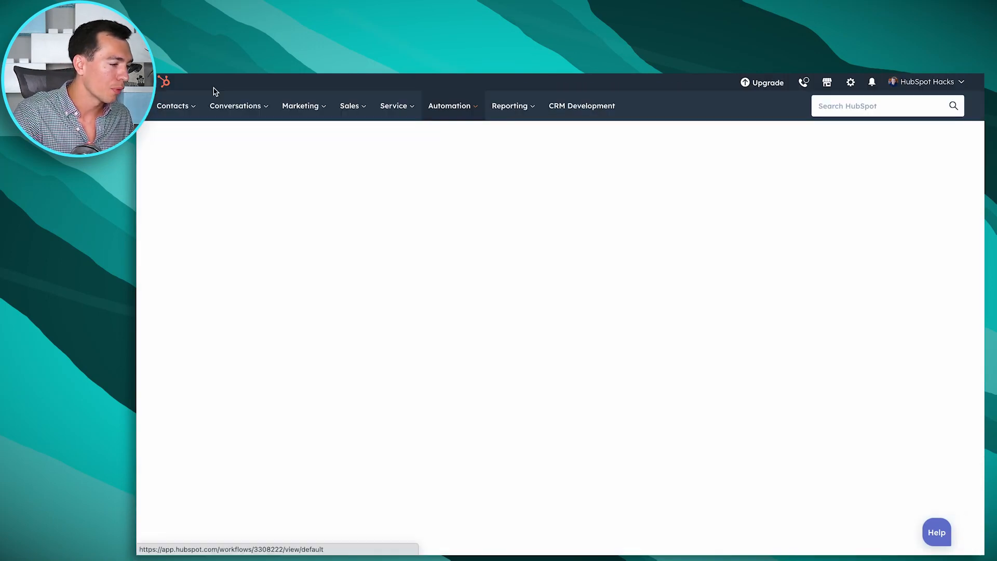
{"action": "left_click", "coordinate": [850, 82]}
{"action": "scroll", "coordinate": [194, 396], "scroll_direction": "down", "scroll_amount": 5}
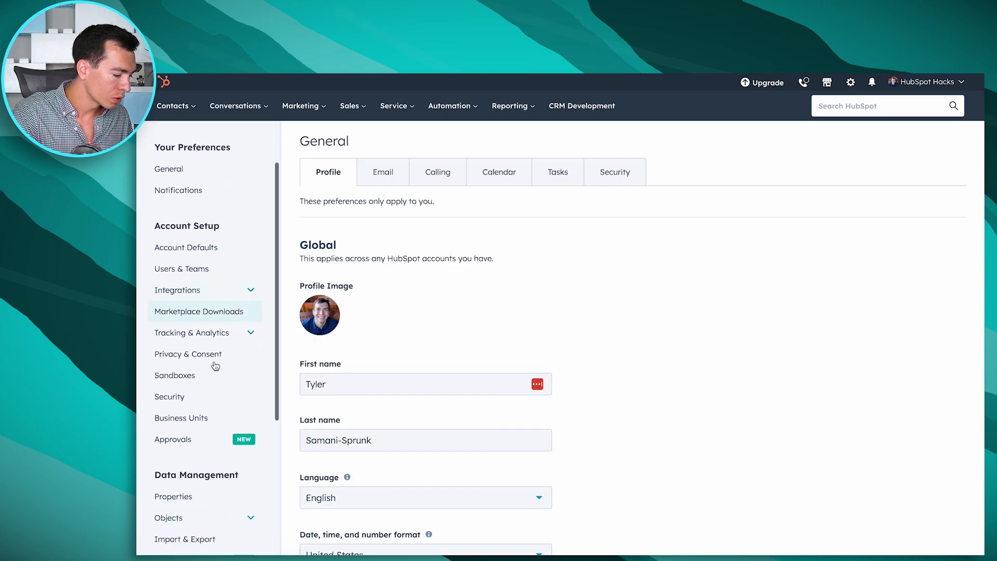
{"action": "left_click", "coordinate": [181, 435]}
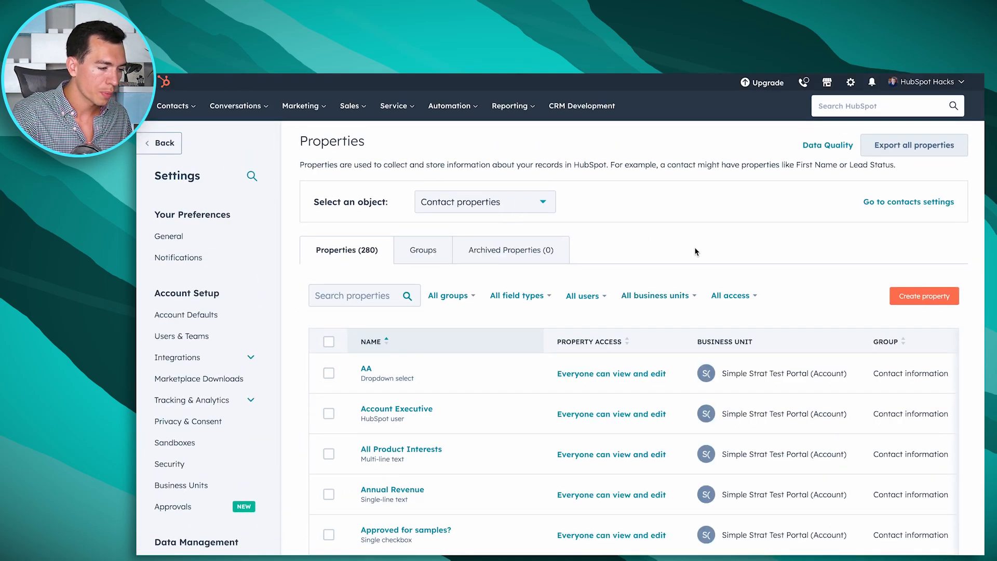
{"action": "left_click", "coordinate": [925, 296]}
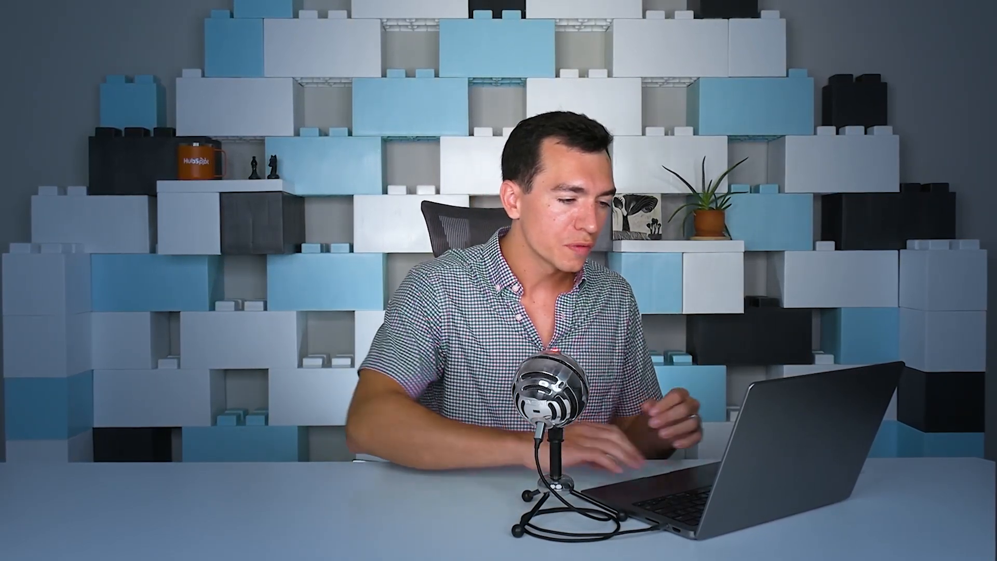
Step: Assign the new property to the Contact information group and label it "date of last recurring email send"
{"action": "left_click", "coordinate": [796, 292]}
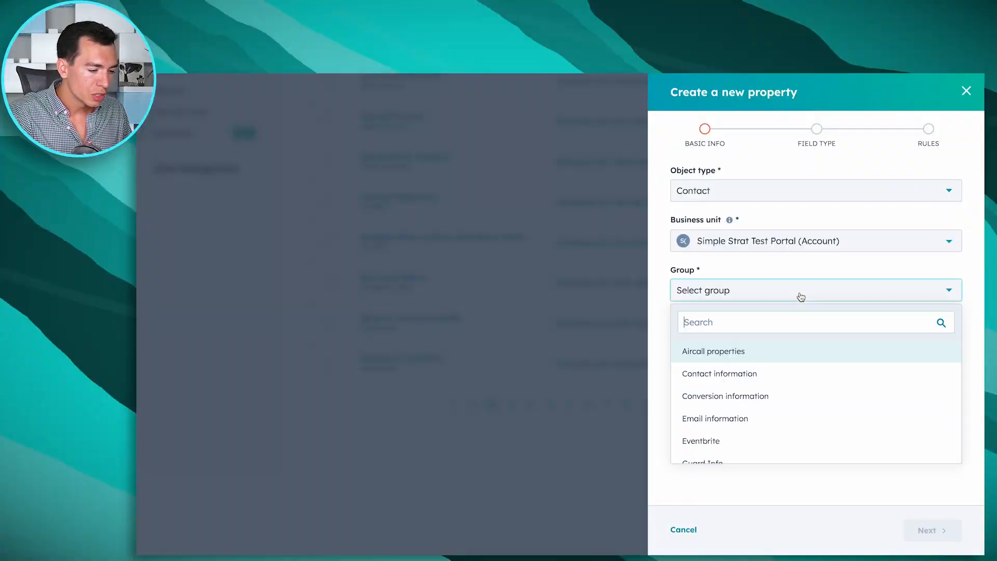
{"action": "left_click", "coordinate": [732, 379]}
{"action": "left_click", "coordinate": [706, 348]}
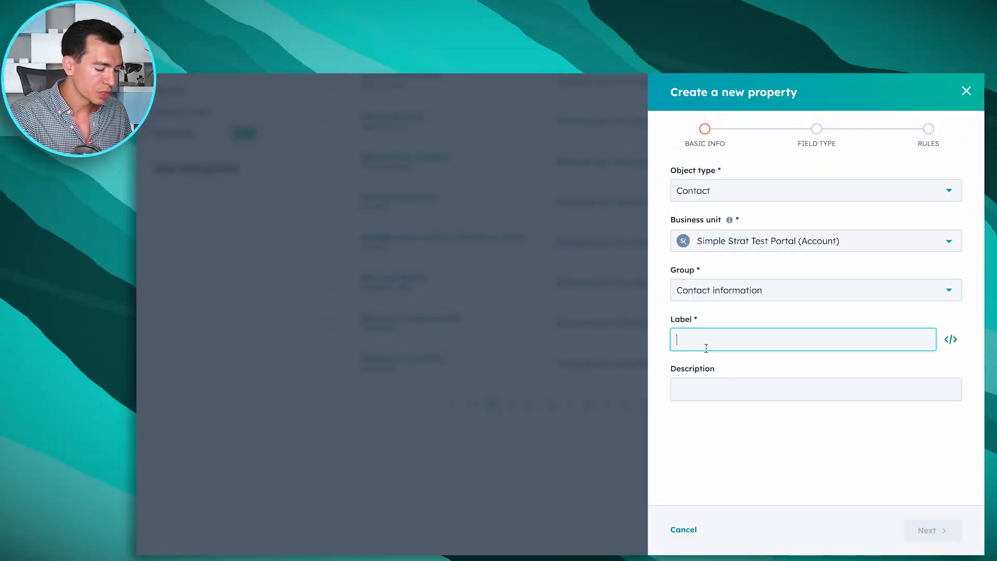
{"action": "type", "text": "date of last recurring email send"}
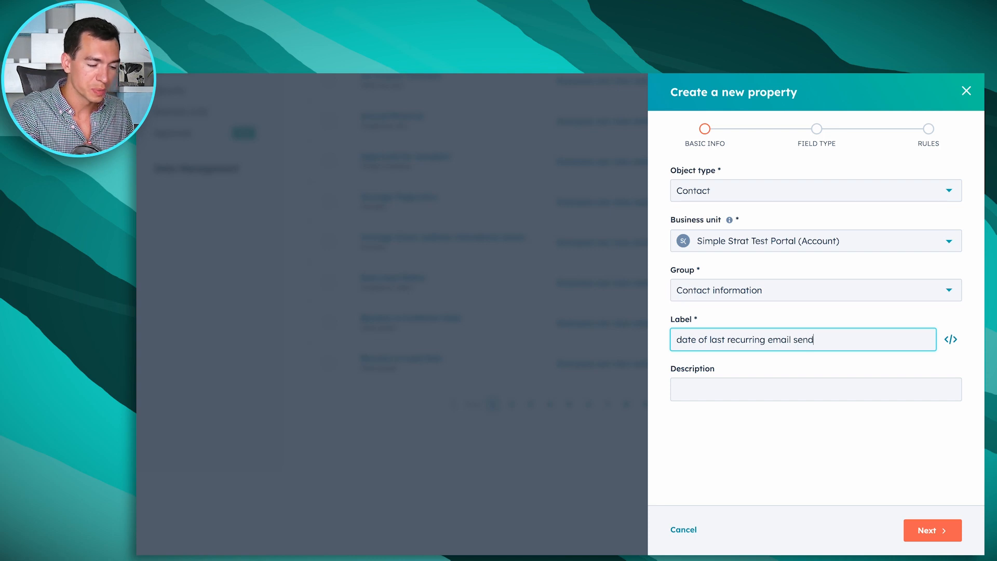
{"action": "left_click", "coordinate": [940, 531]}
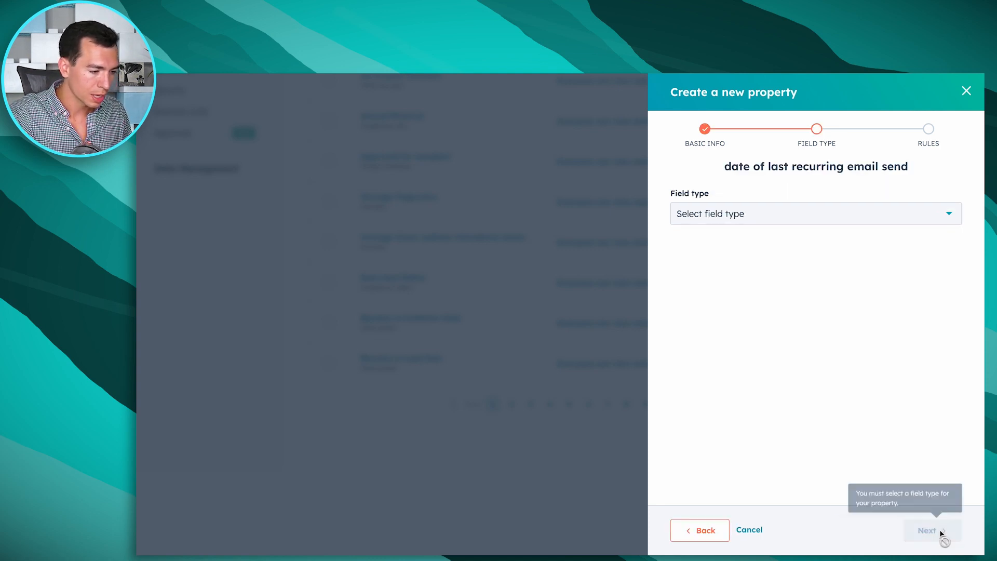
Step: Make the property a Date picker field that allows any date, and create it
{"action": "left_click", "coordinate": [798, 215]}
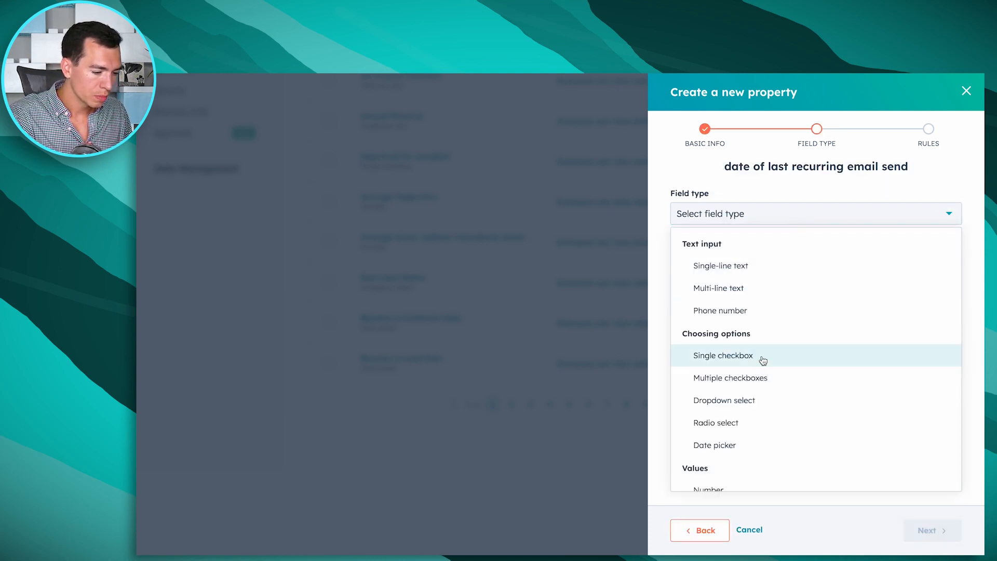
{"action": "scroll", "coordinate": [756, 371], "scroll_direction": "down", "scroll_amount": 2}
{"action": "left_click", "coordinate": [726, 368]}
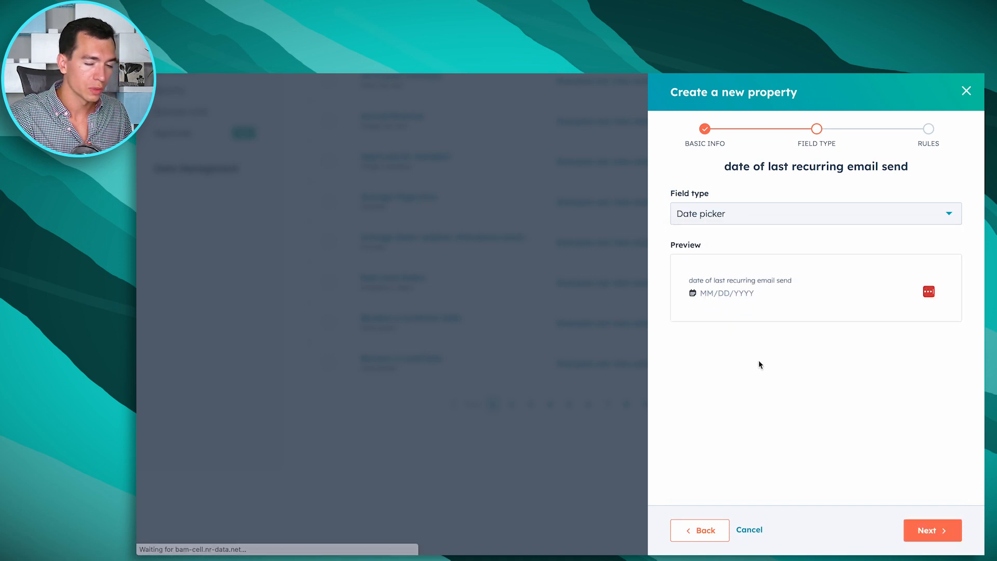
{"action": "left_click", "coordinate": [928, 527]}
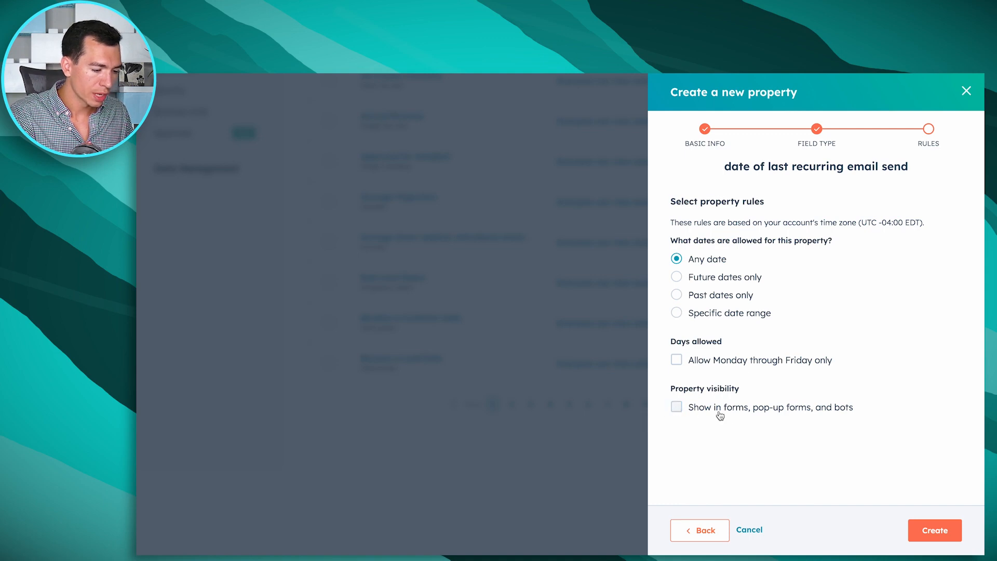
{"action": "left_click", "coordinate": [930, 529]}
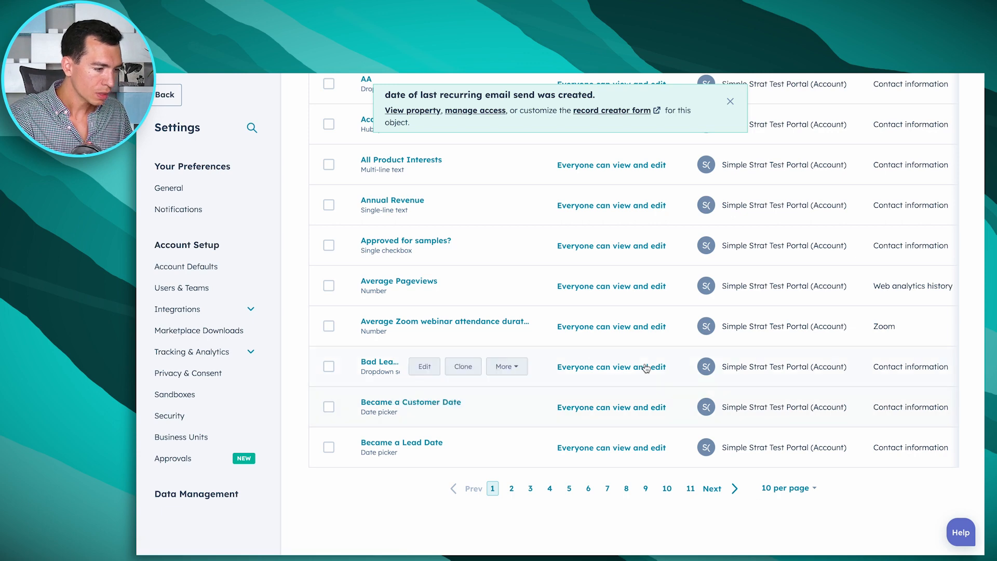
Step: Return to the workflows and create a blank contact-based workflow from scratch
{"action": "scroll", "coordinate": [633, 338], "scroll_direction": "up", "scroll_amount": 6}
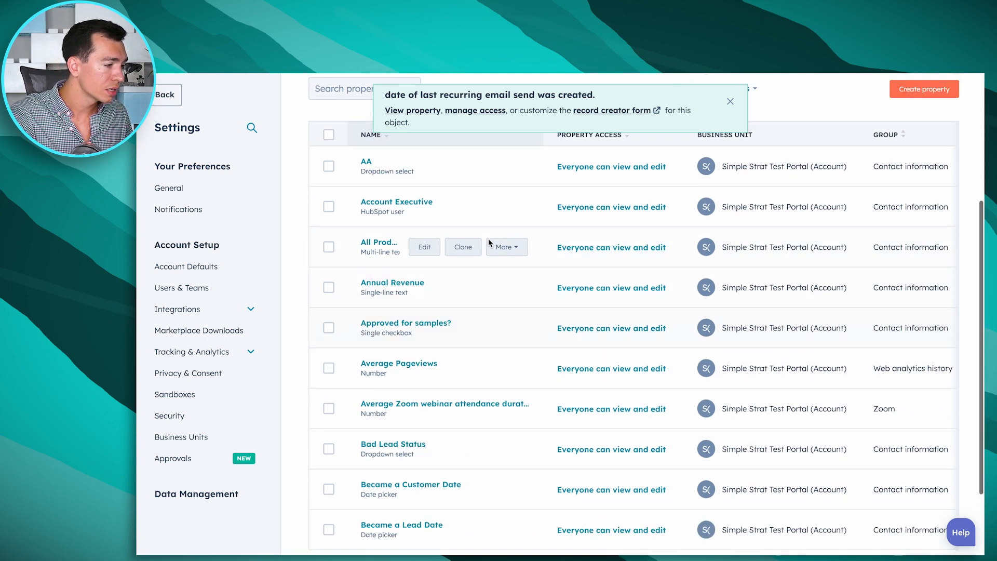
{"action": "left_click", "coordinate": [447, 108]}
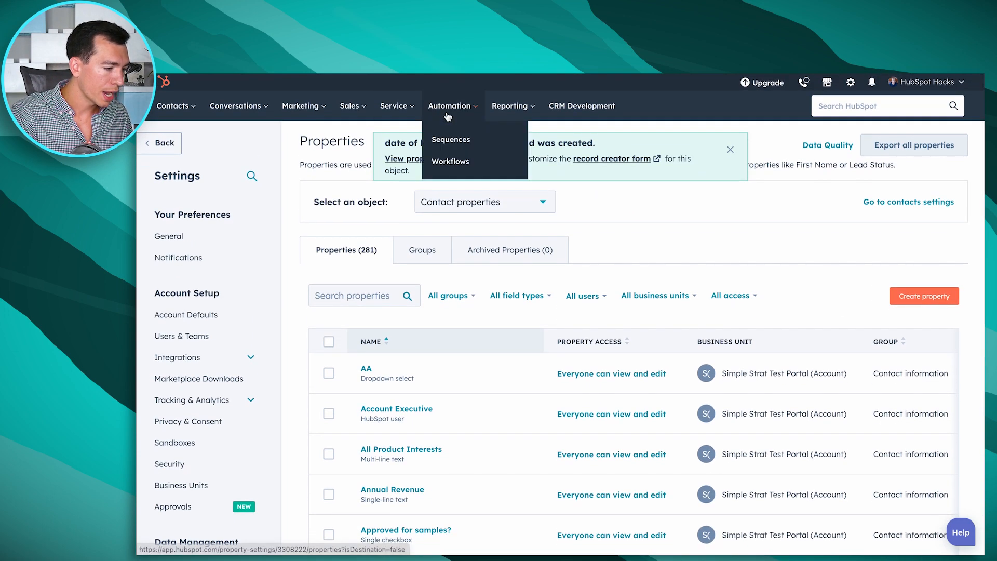
{"action": "left_click", "coordinate": [459, 170]}
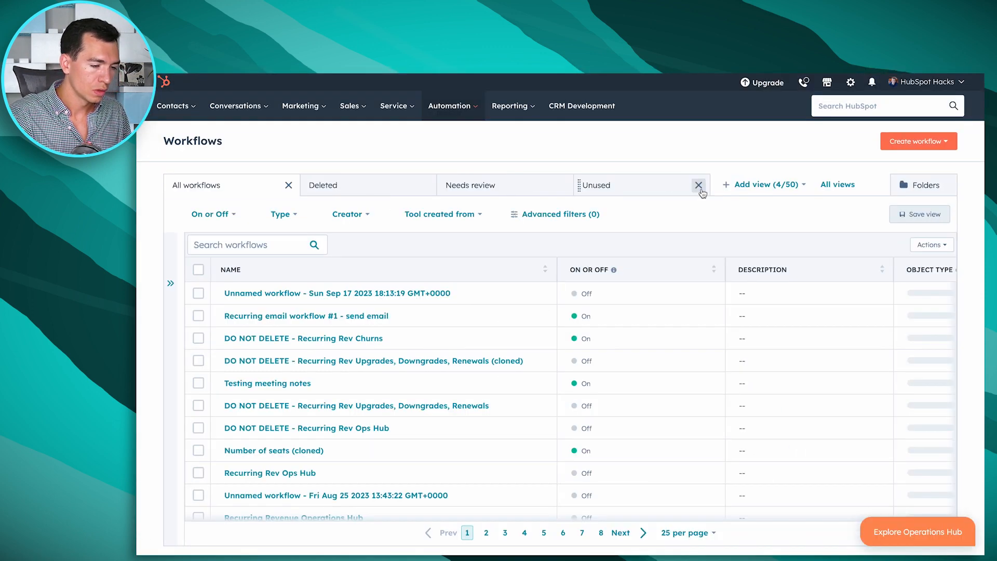
{"action": "left_click", "coordinate": [923, 142]}
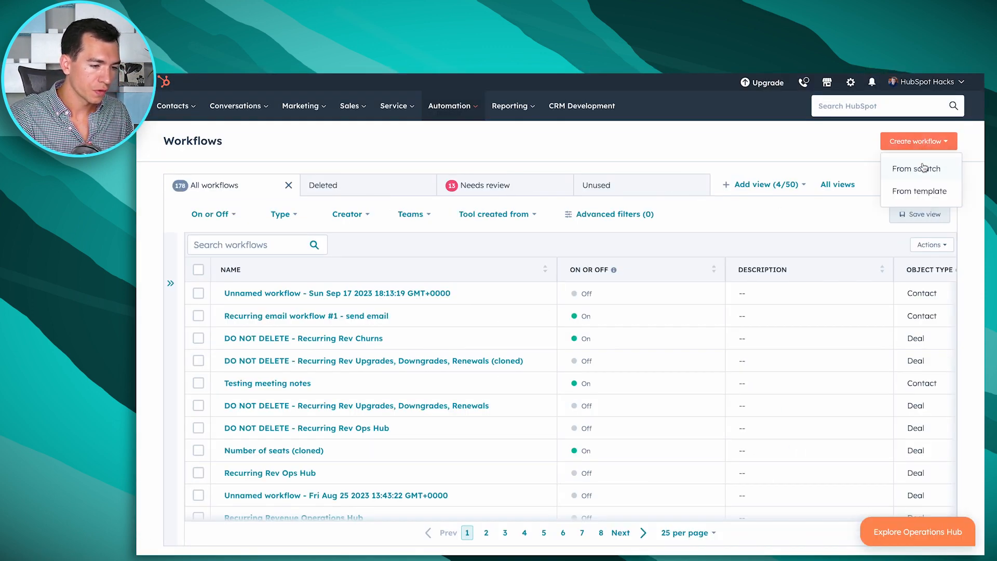
{"action": "left_click", "coordinate": [921, 172]}
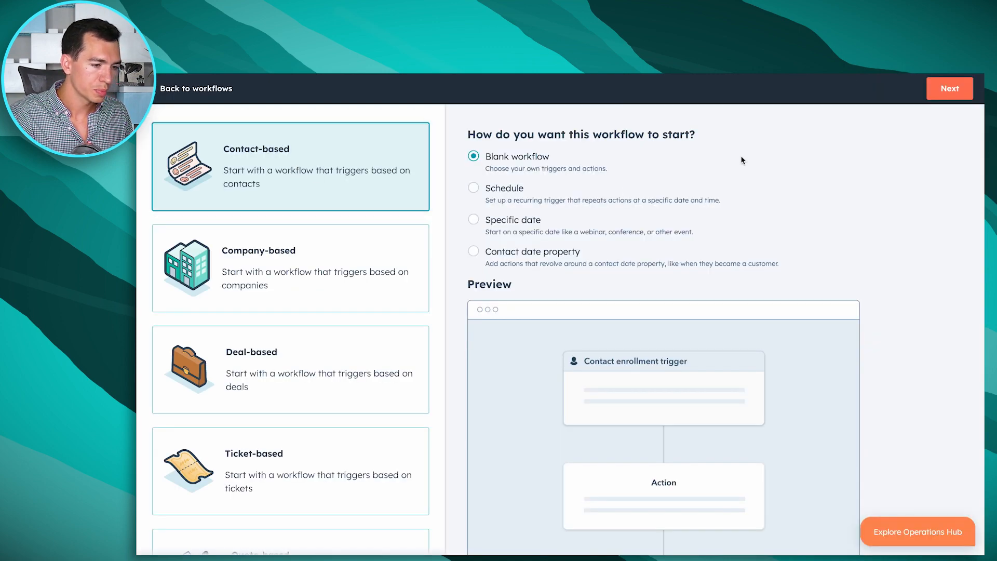
{"action": "left_click", "coordinate": [948, 90]}
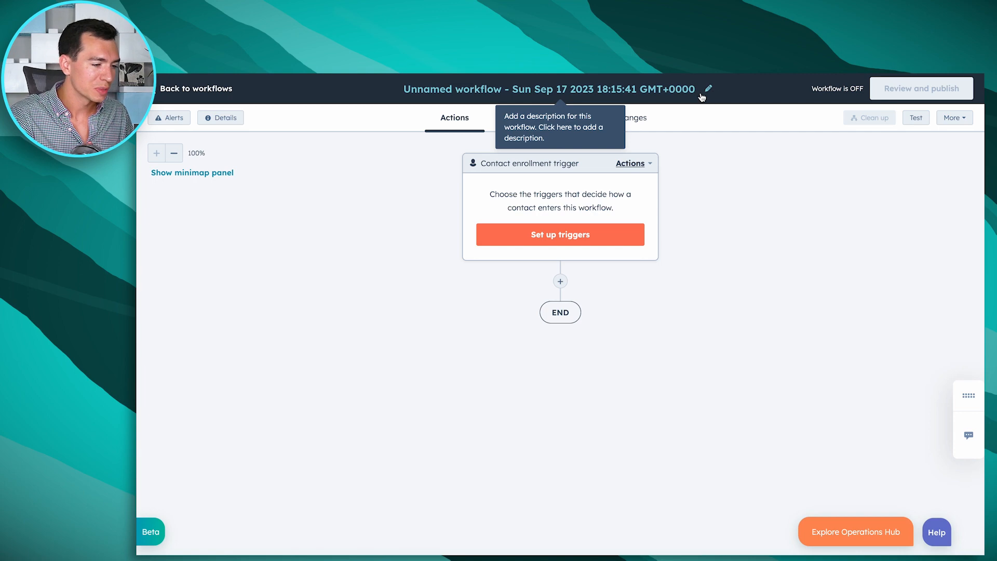
Step: Rename the workflow as "Recurring email workflow #1 - send email" and save the name
{"action": "left_click", "coordinate": [706, 91]}
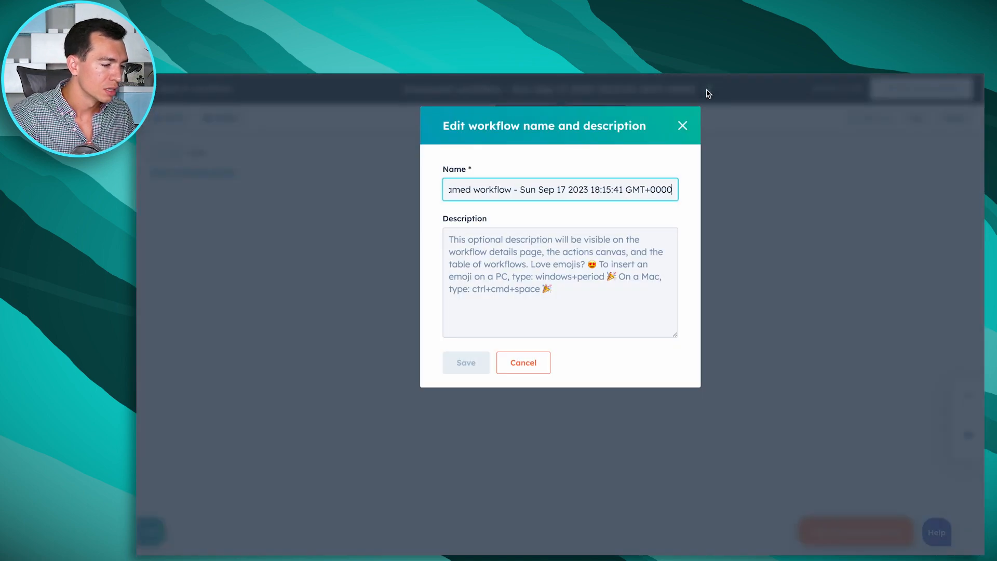
{"action": "triple_click", "coordinate": [582, 187]}
{"action": "type", "text": "re"}
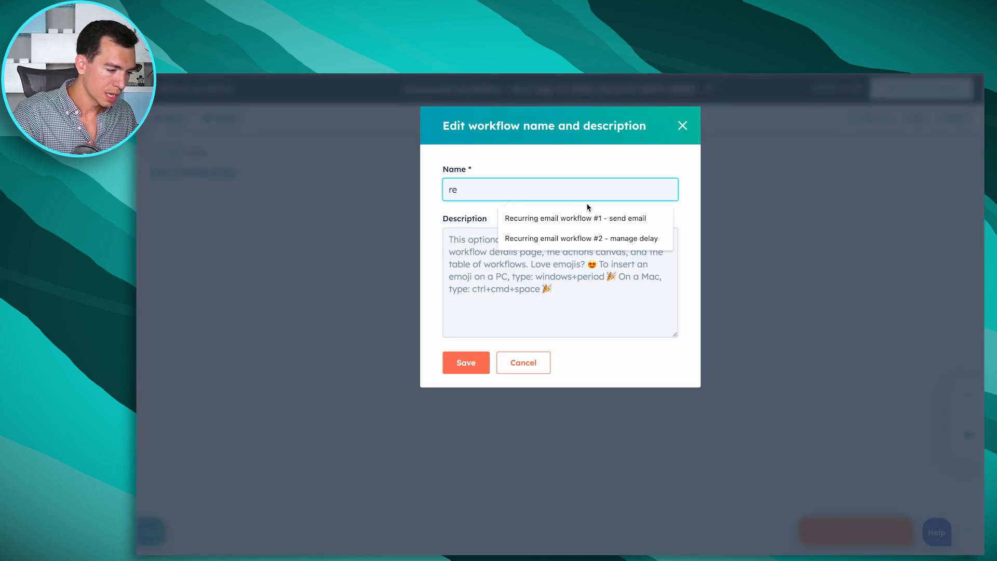
{"action": "left_click", "coordinate": [547, 220]}
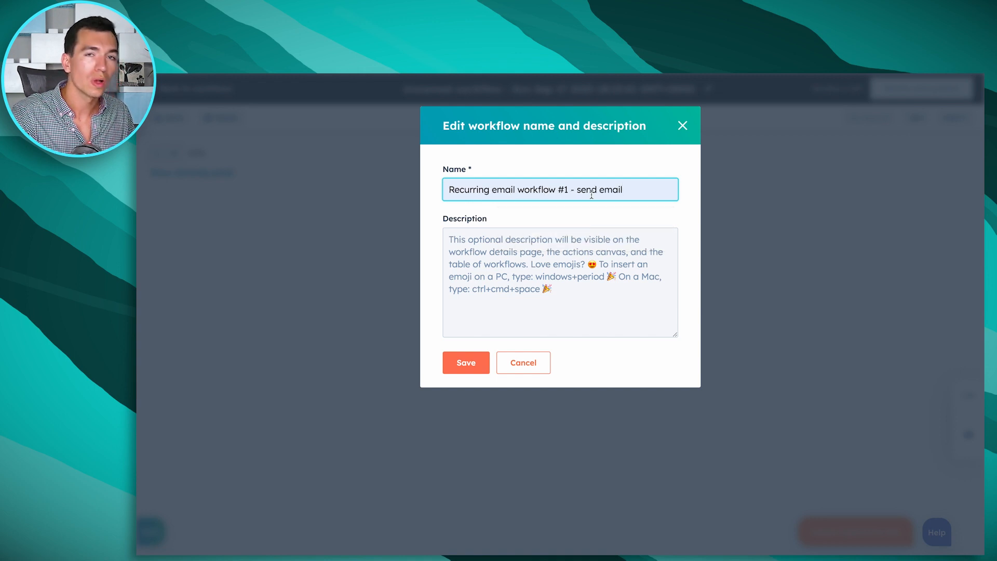
{"action": "left_click", "coordinate": [457, 362]}
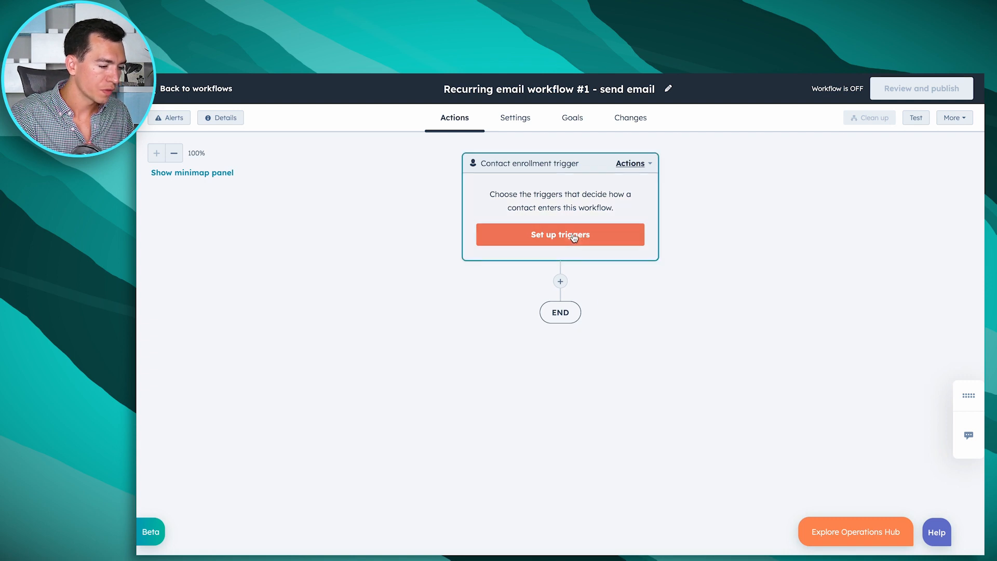
Step: Set a filter-based enrollment trigger for contacts that are members of the list "Recurring Email List"
{"action": "left_click", "coordinate": [573, 237]}
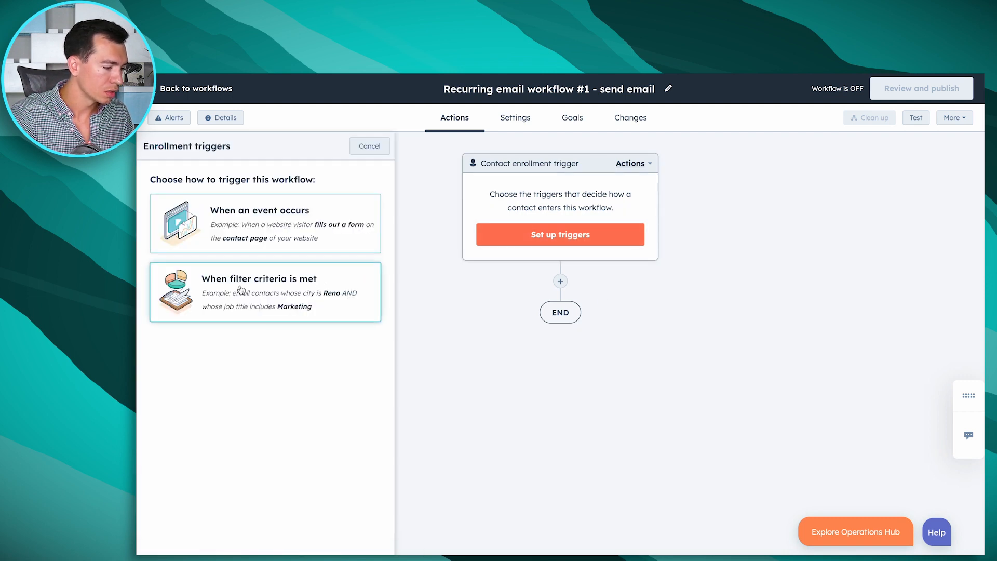
{"action": "left_click", "coordinate": [304, 289]}
{"action": "scroll", "coordinate": [283, 389], "scroll_direction": "down", "scroll_amount": 15}
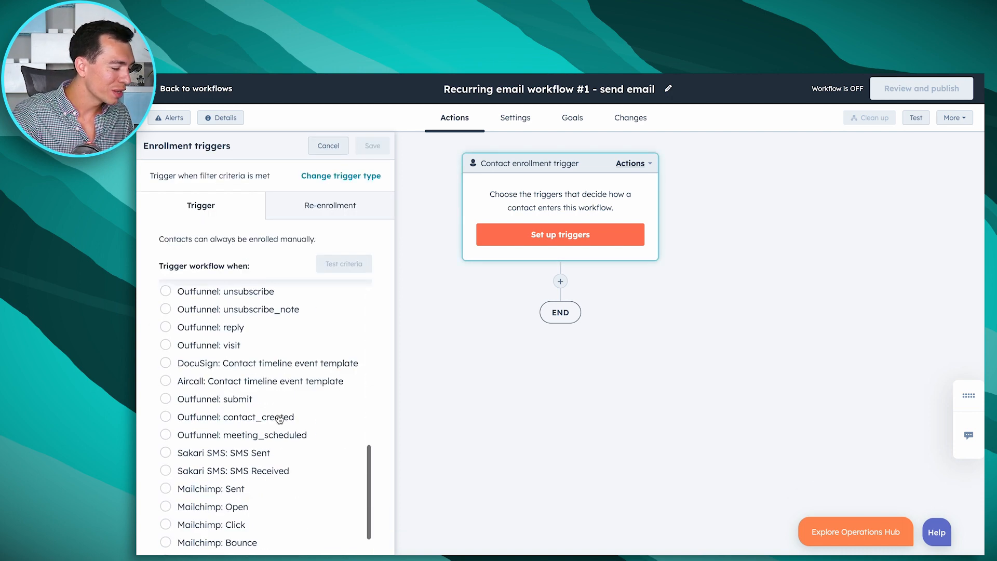
{"action": "left_click", "coordinate": [206, 513]}
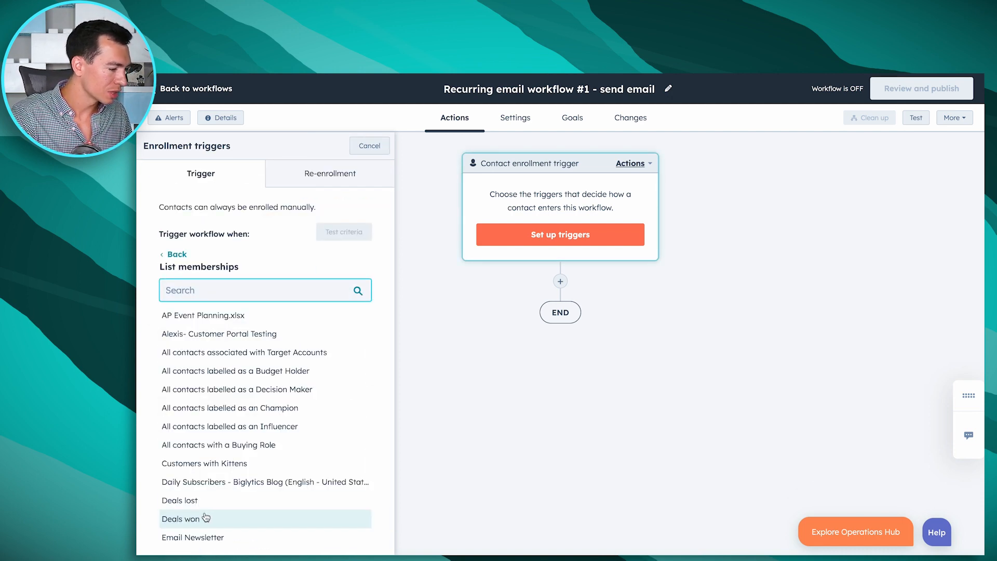
{"action": "type", "text": "recu"}
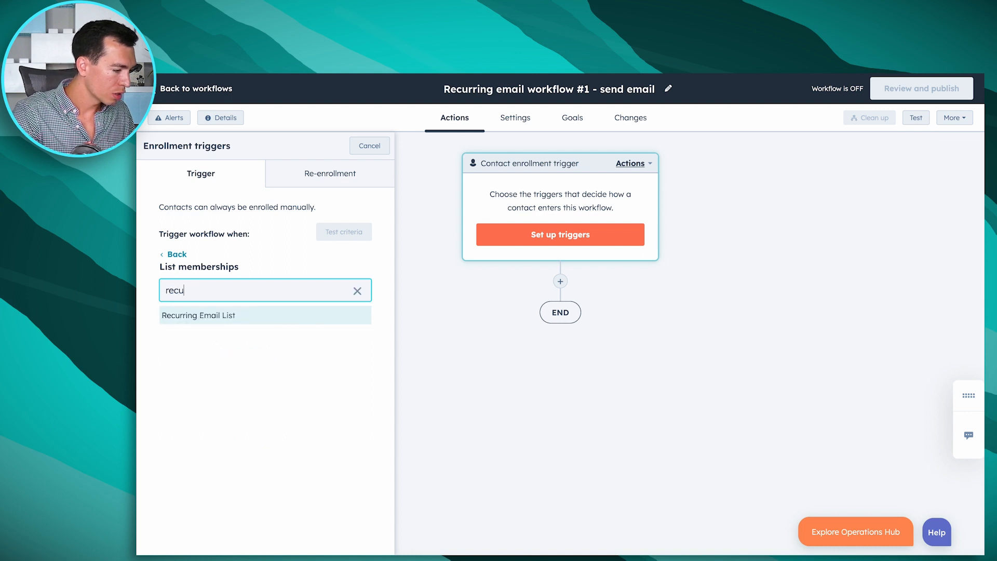
{"action": "left_click", "coordinate": [215, 326]}
{"action": "left_click", "coordinate": [165, 300]}
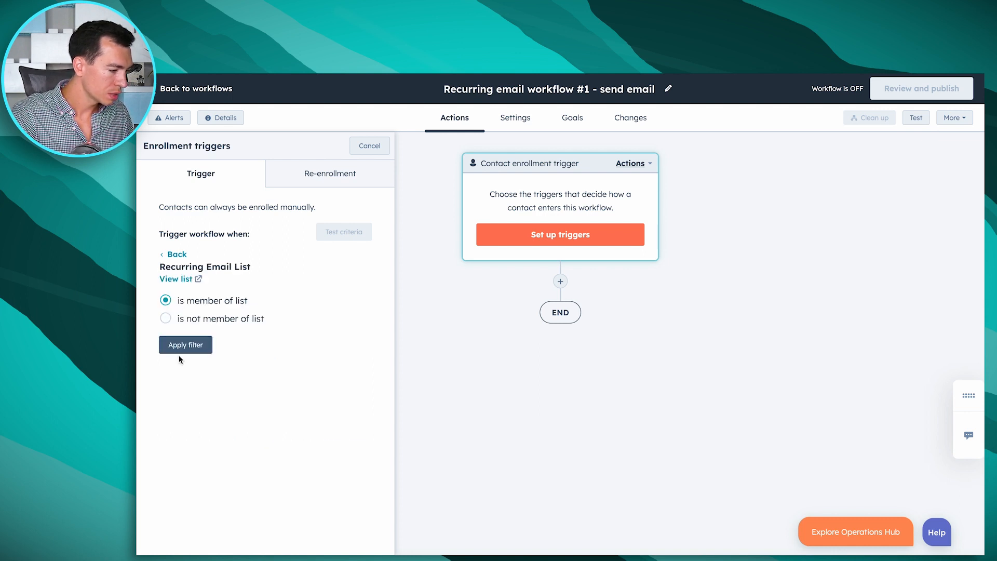
{"action": "left_click", "coordinate": [180, 352]}
Step: Allow re-enrollment when a contact is a member of Recurring Email List, and save the enrollment triggers
{"action": "left_click", "coordinate": [336, 212]}
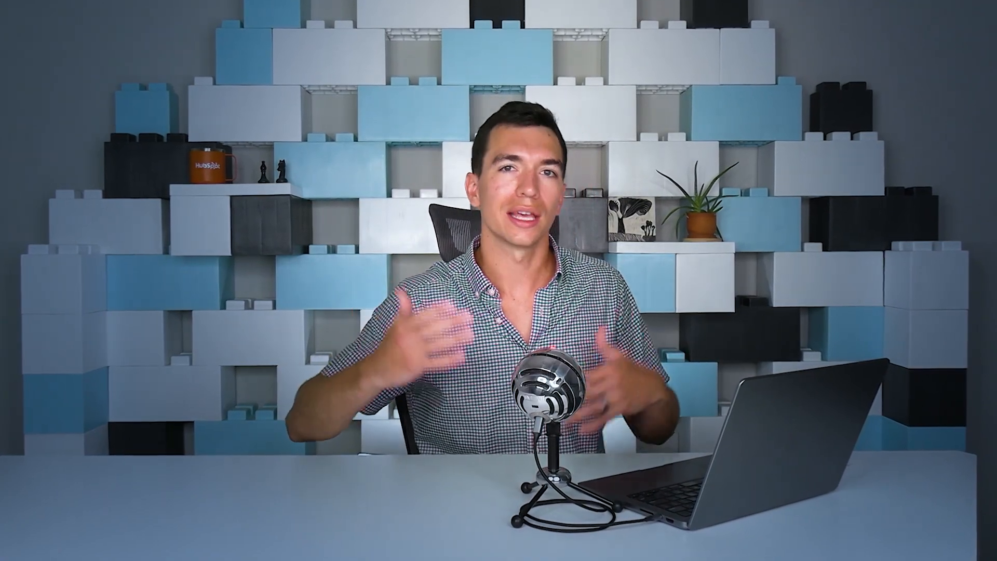
{"action": "left_click", "coordinate": [308, 287]}
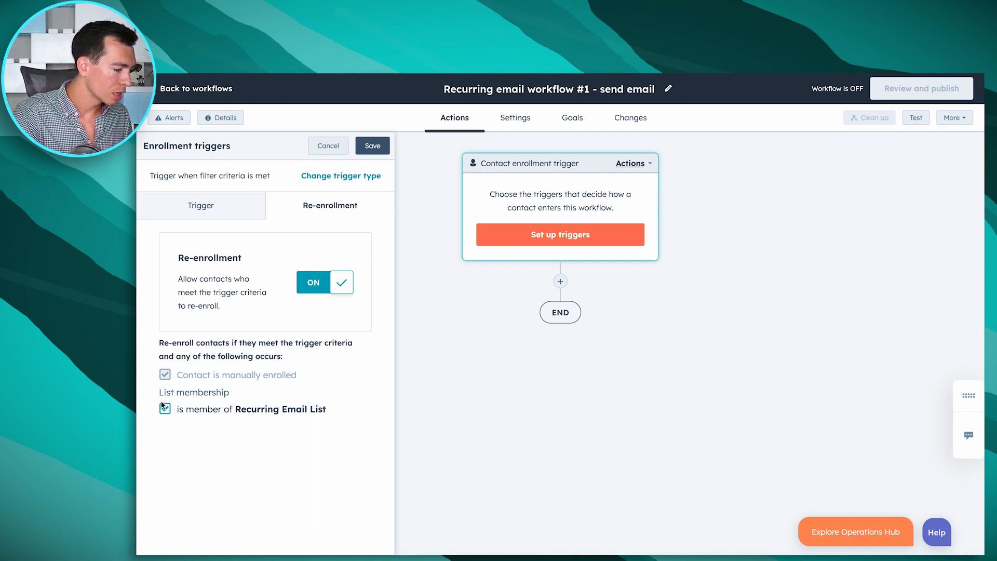
{"action": "left_click", "coordinate": [372, 148]}
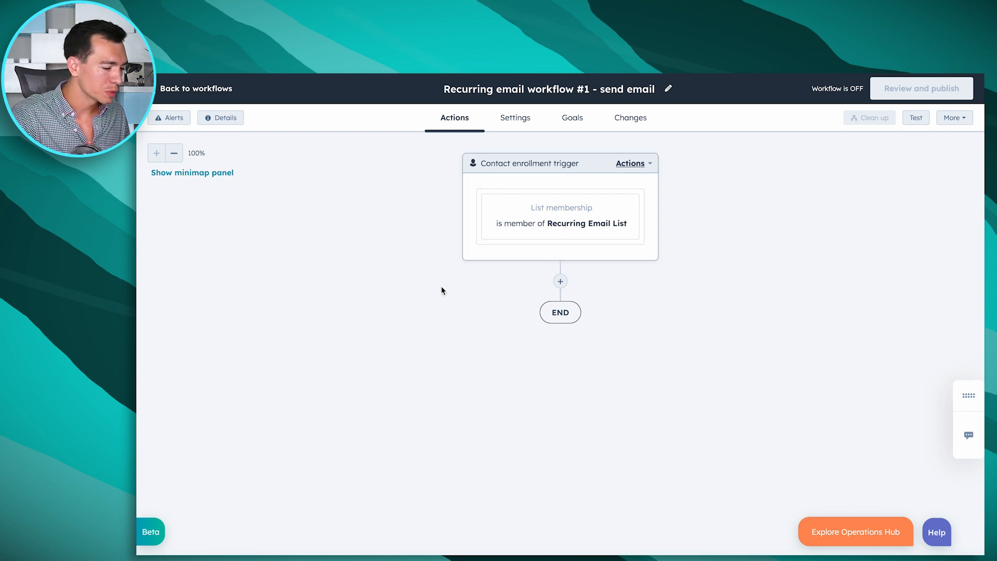
Step: Add a Send email action directly after the enrollment trigger
{"action": "left_click", "coordinate": [561, 282]}
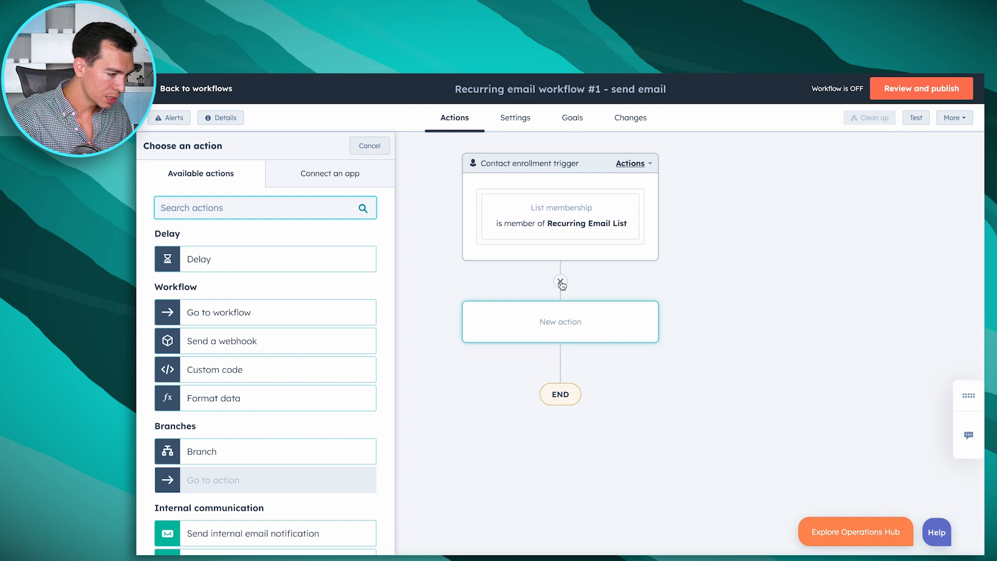
{"action": "scroll", "coordinate": [267, 305], "scroll_direction": "down", "scroll_amount": 5}
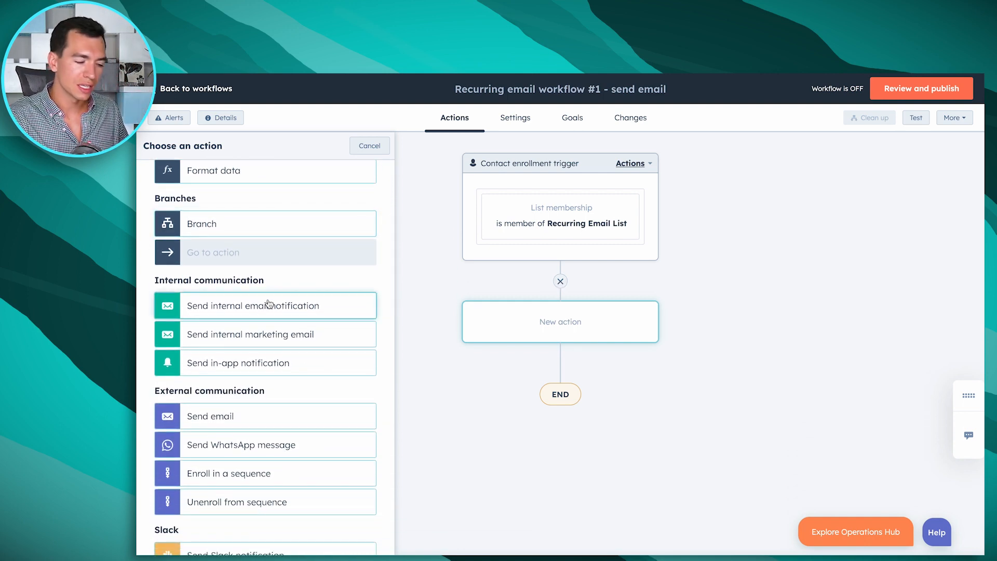
{"action": "scroll", "coordinate": [267, 304], "scroll_direction": "down", "scroll_amount": 3}
{"action": "scroll", "coordinate": [270, 309], "scroll_direction": "up", "scroll_amount": 1}
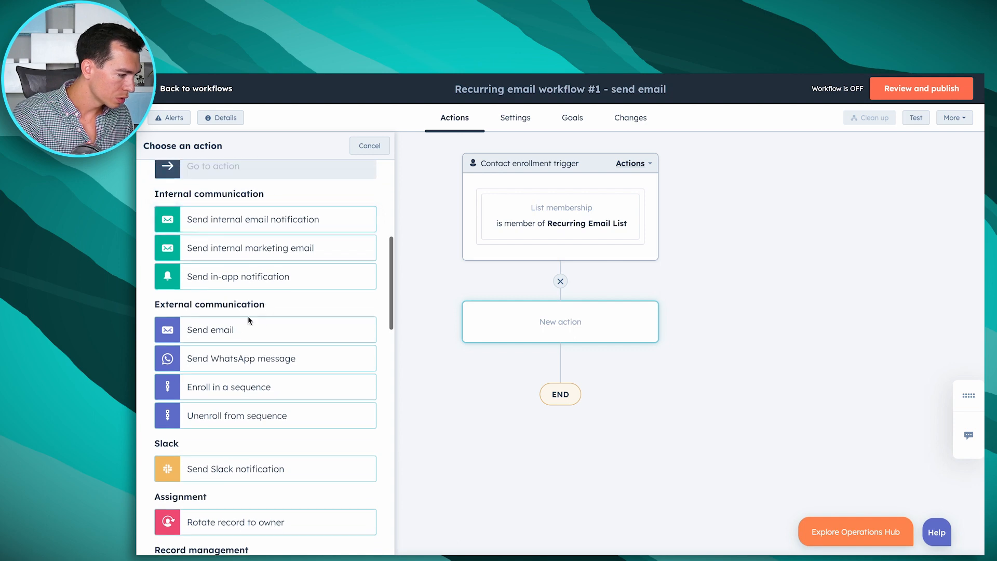
{"action": "left_click", "coordinate": [234, 324]}
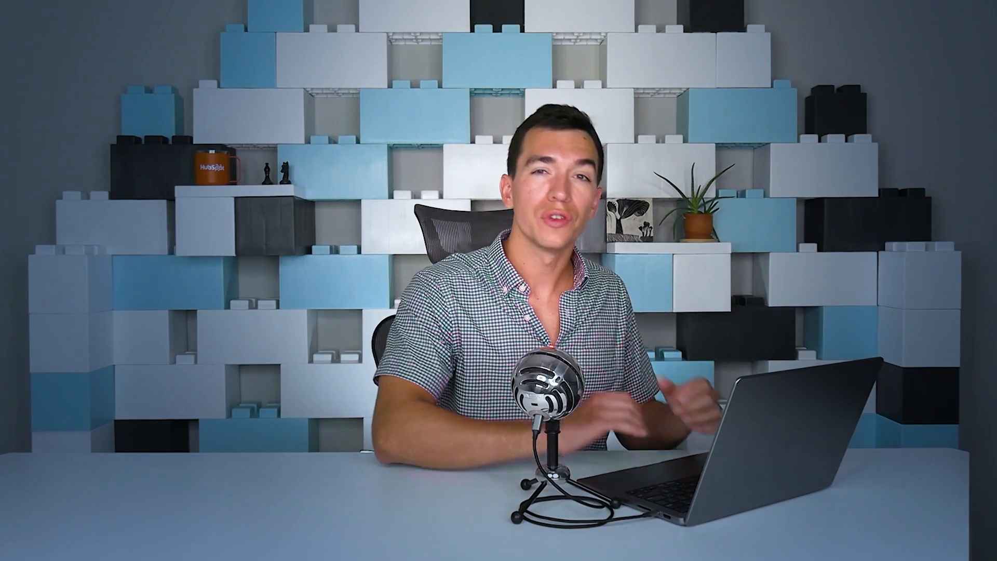